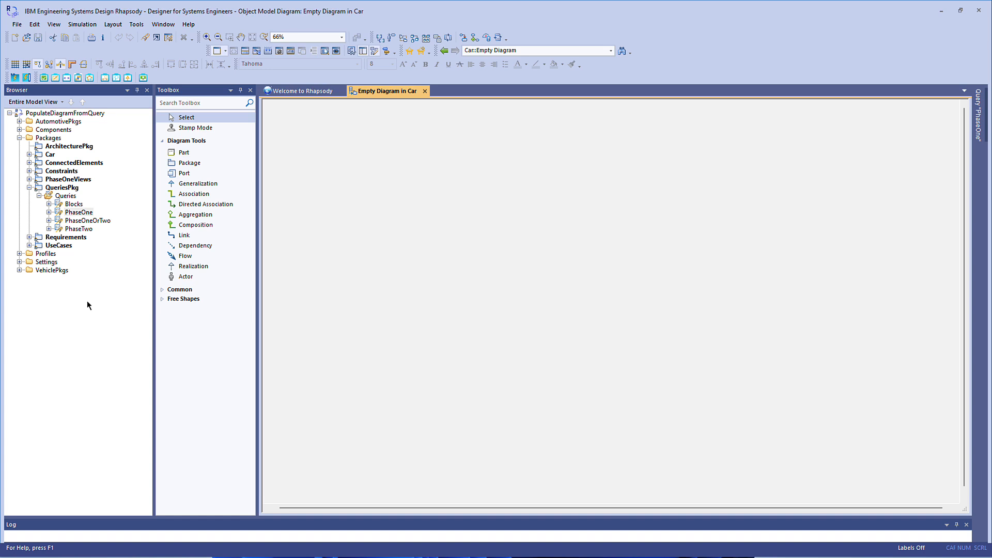
Run the PhaseOne query and add all of its result elements to the empty diagram in Car.
{"action": "double_click", "coordinate": [77, 213]}
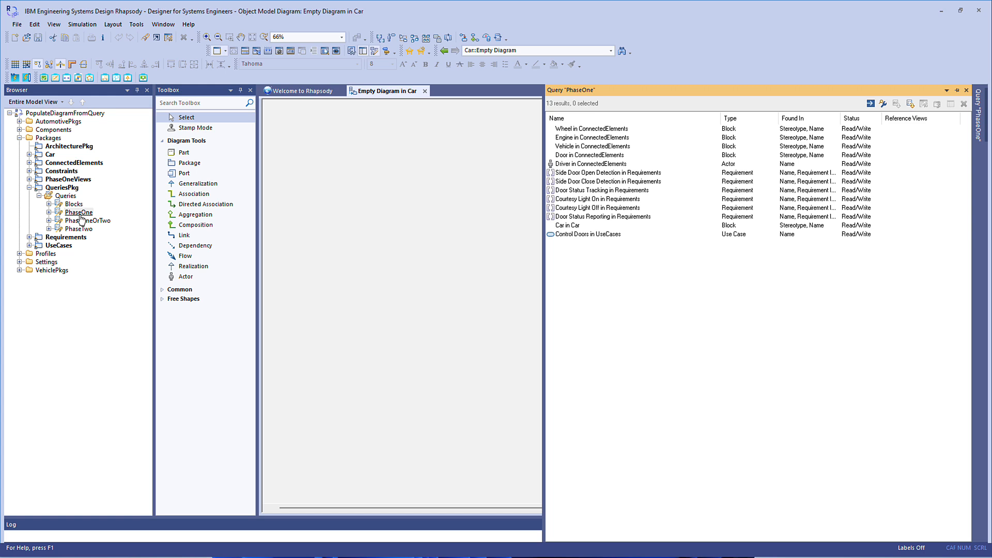
{"action": "left_click", "coordinate": [584, 131]}
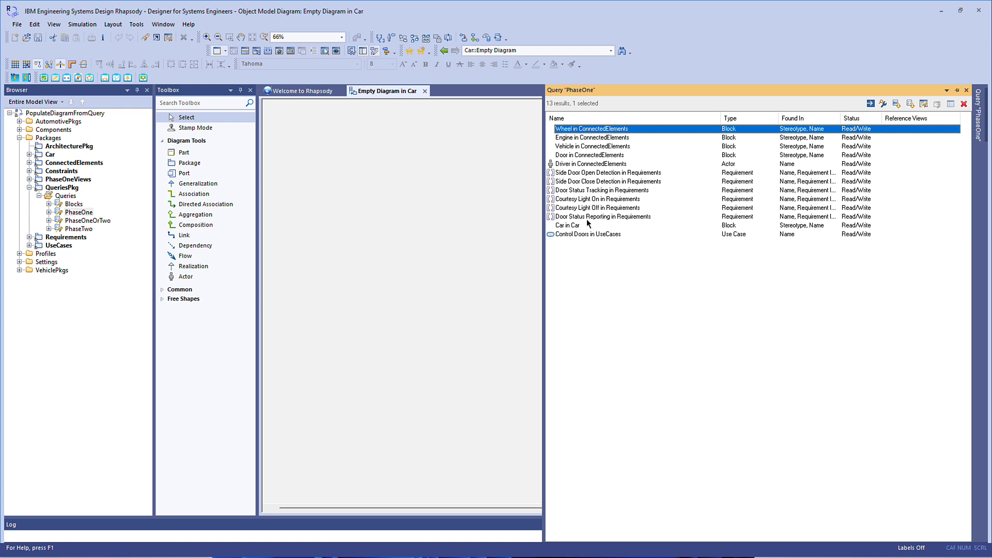
{"action": "left_click", "coordinate": [577, 235], "text": "shift"}
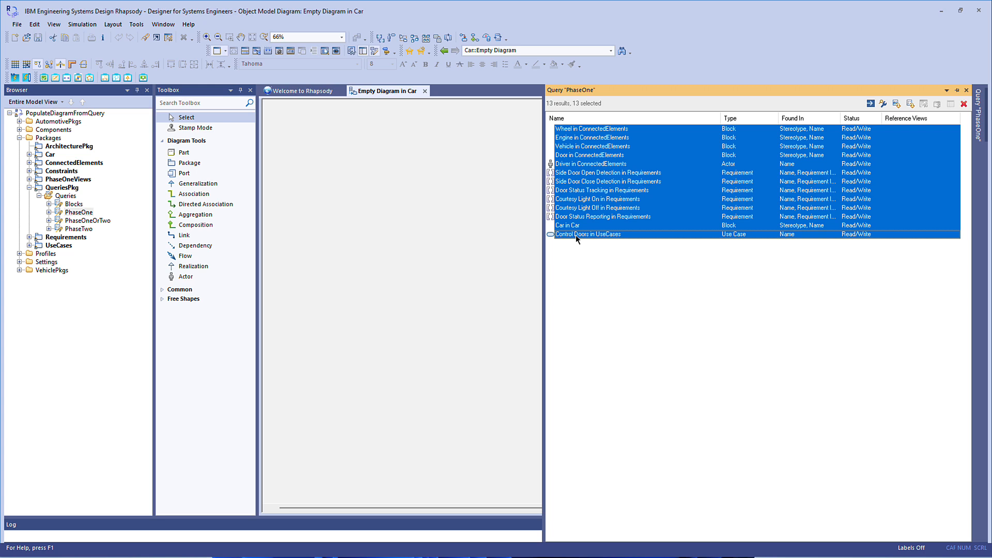
{"action": "left_click_drag", "start_coordinate": [576, 234], "coordinate": [365, 229]}
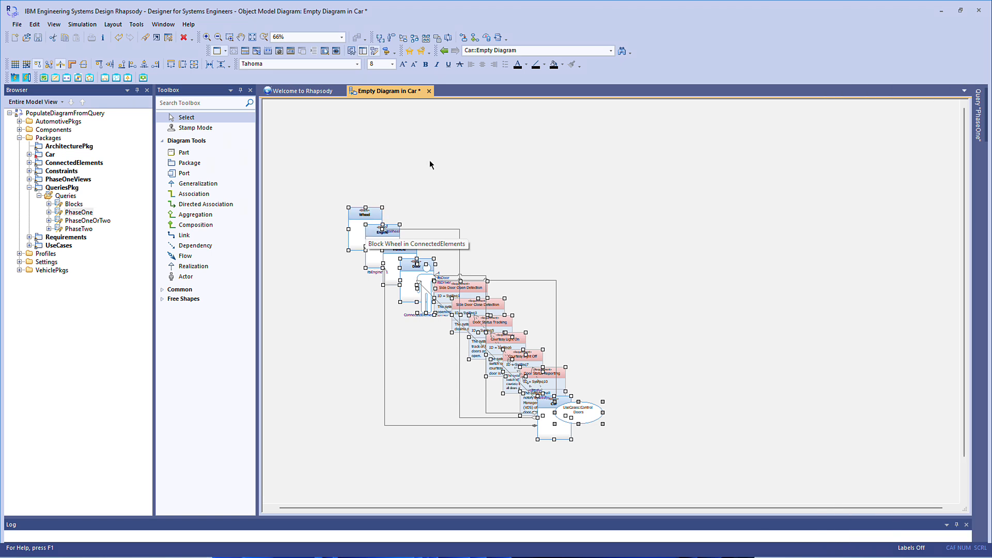
Arrange the elements on the Car diagram with the Hierarchical layout.
{"action": "right_click", "coordinate": [430, 160]}
{"action": "mouse_move", "coordinate": [476, 315]}
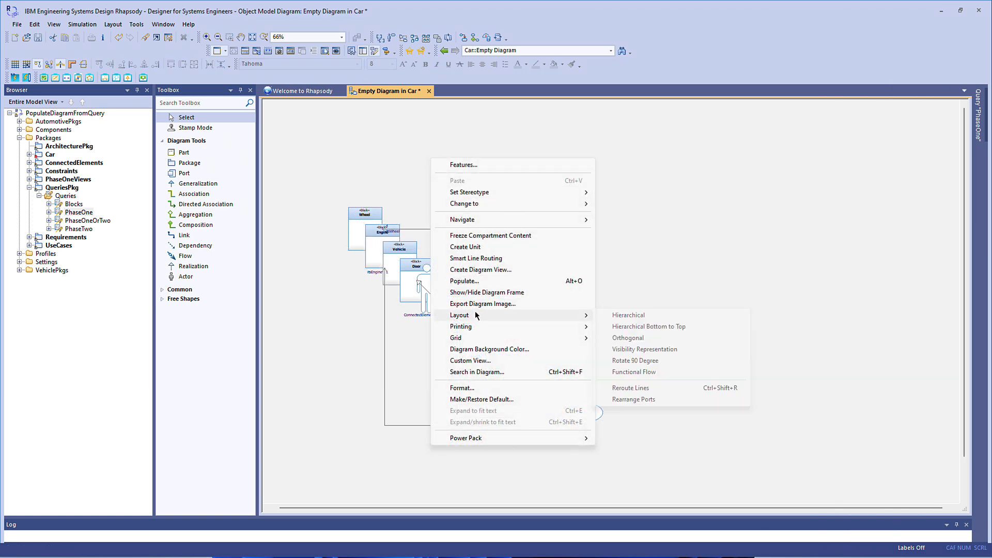
{"action": "left_click", "coordinate": [623, 315]}
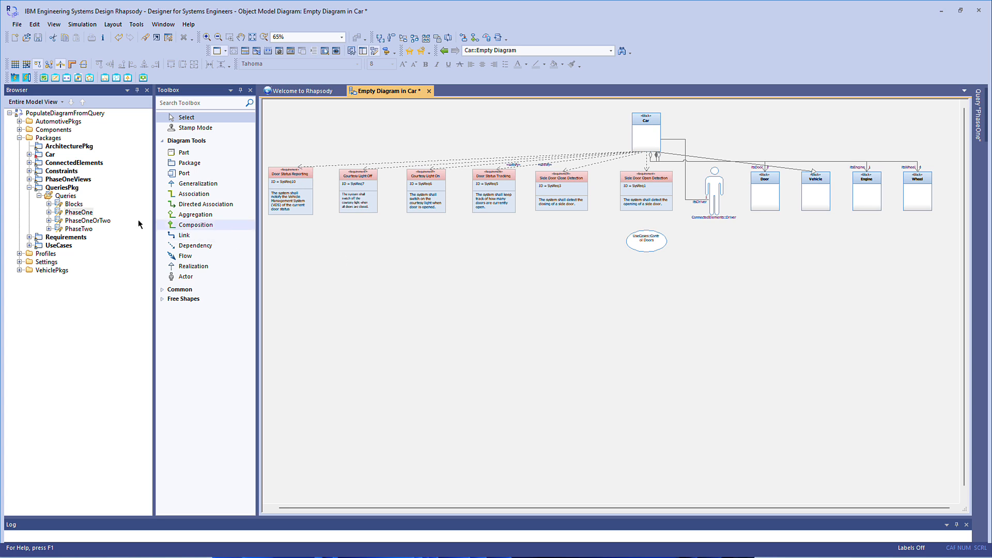
Start Create / Populate Diagram from Query on the PhaseOne query.
{"action": "left_click", "coordinate": [94, 214]}
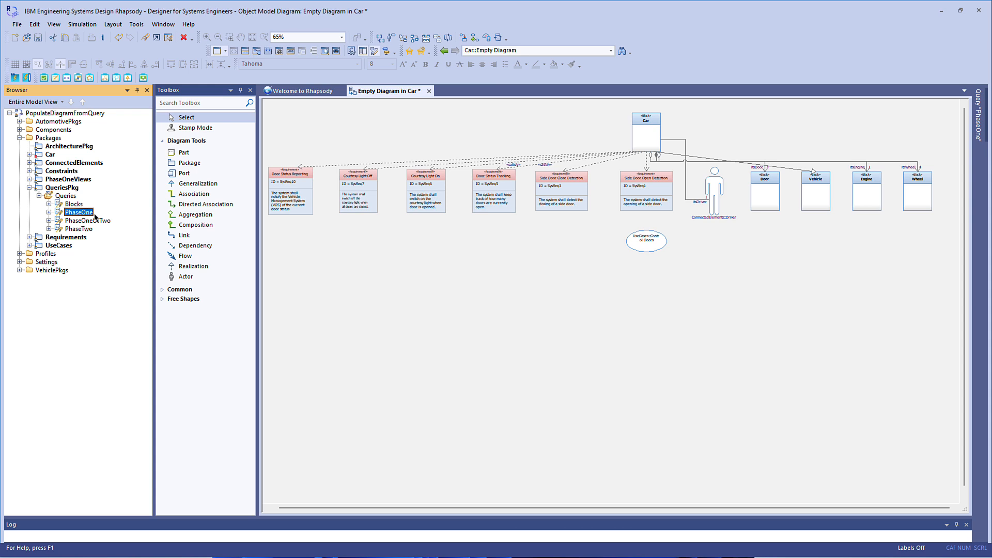
{"action": "right_click", "coordinate": [83, 214]}
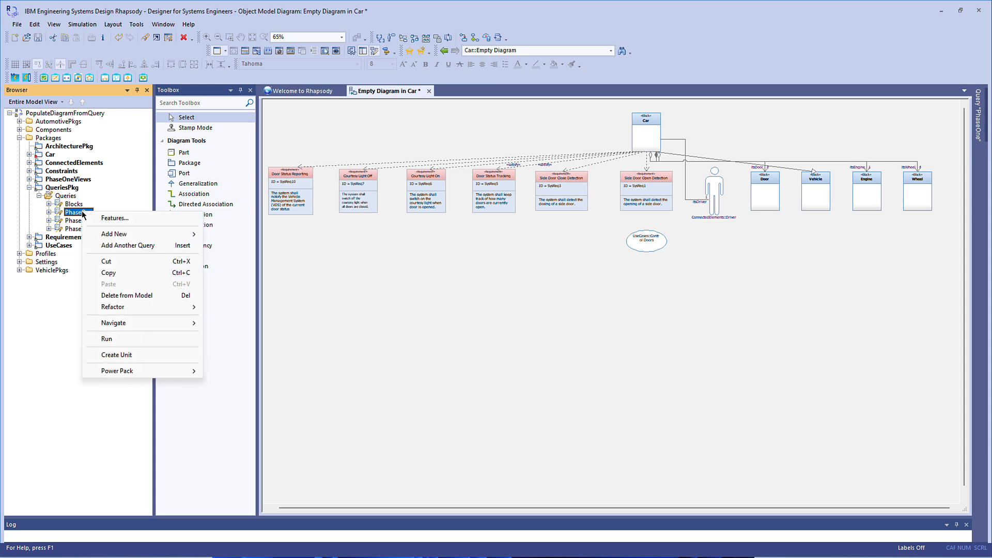
{"action": "mouse_move", "coordinate": [166, 372]}
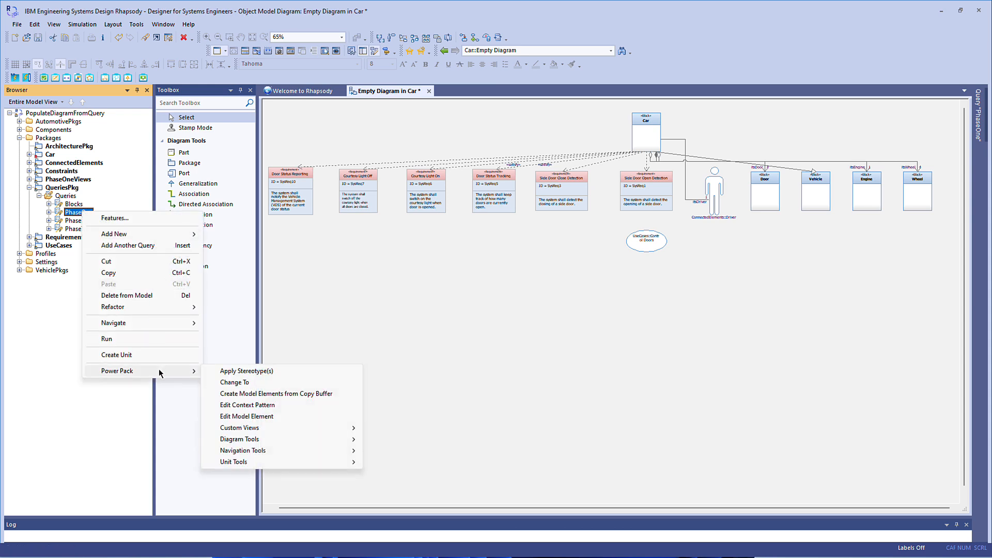
{"action": "mouse_move", "coordinate": [254, 440]}
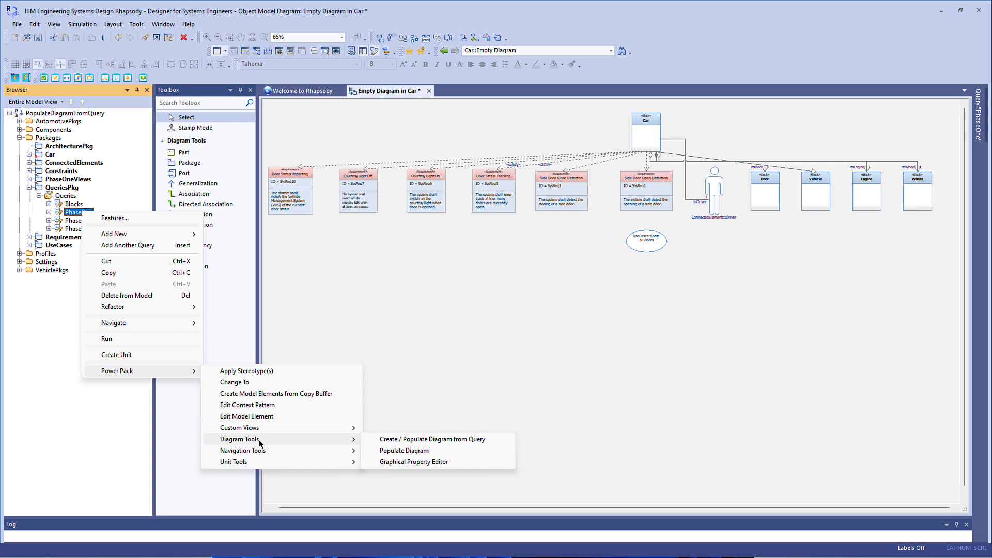
{"action": "left_click", "coordinate": [412, 439]}
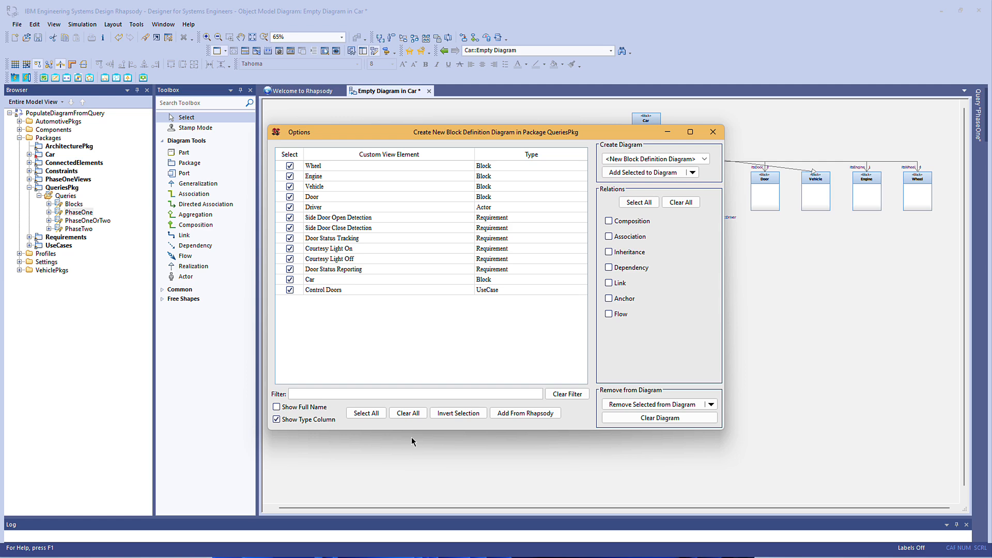
Locate the Wheel block from the query's element list in the model browser.
{"action": "left_click", "coordinate": [372, 169]}
{"action": "right_click", "coordinate": [373, 170]}
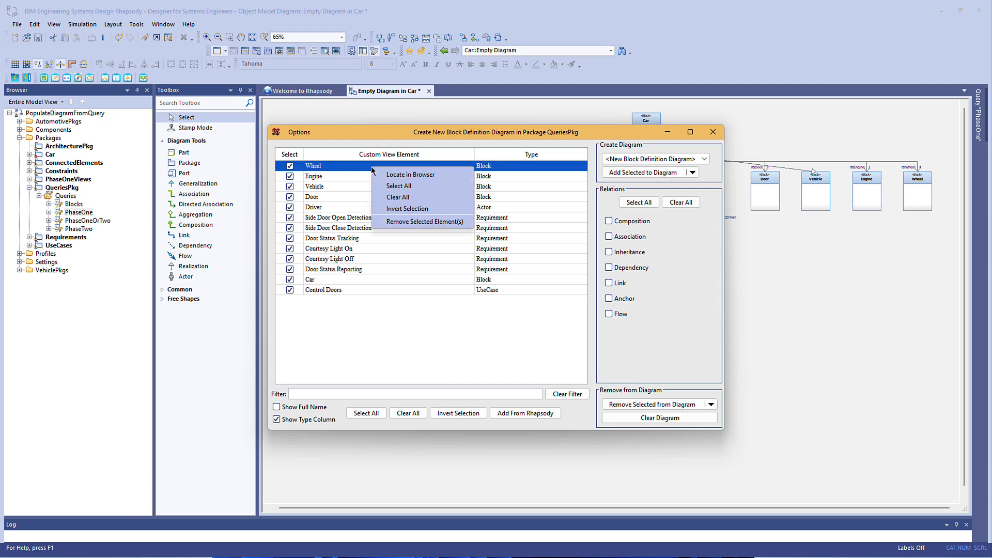
{"action": "left_click", "coordinate": [408, 176]}
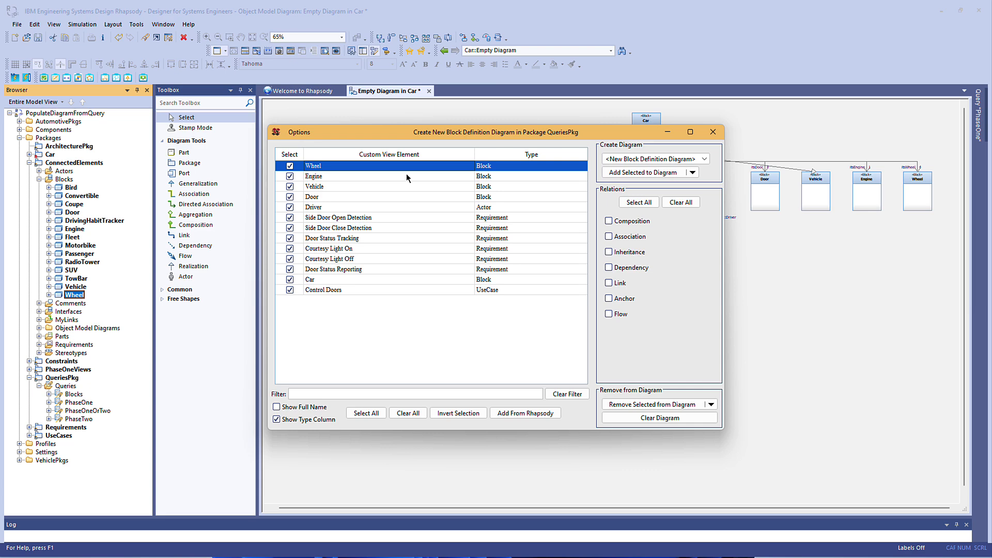
Create a new block definition diagram from all selected query elements and move the dialog clear of the drawing.
{"action": "left_click", "coordinate": [709, 162]}
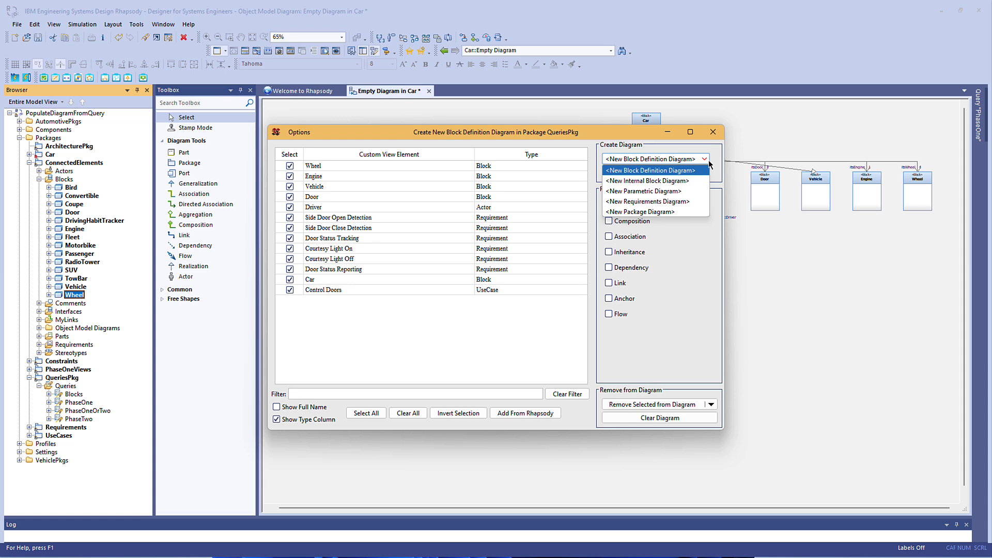
{"action": "left_click", "coordinate": [709, 163]}
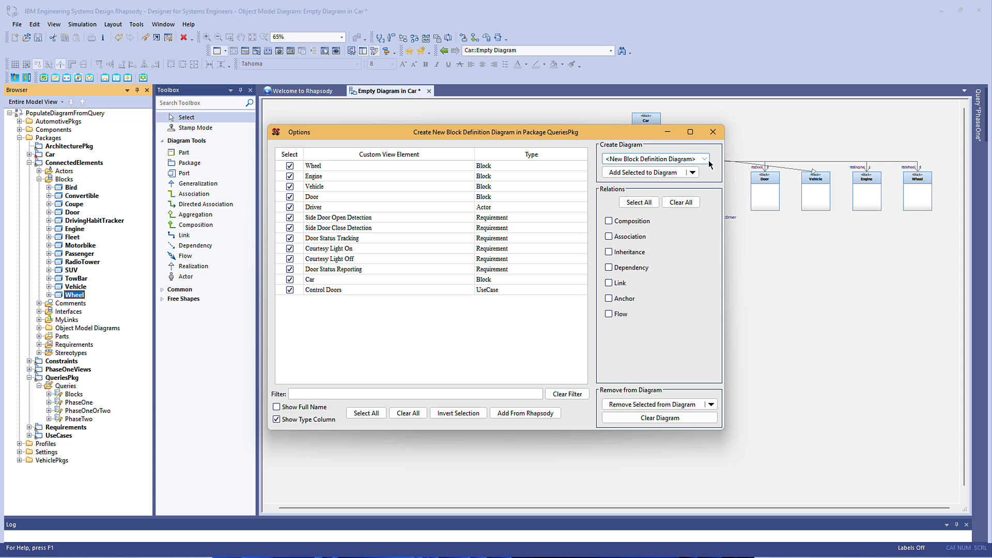
{"action": "left_click", "coordinate": [695, 172]}
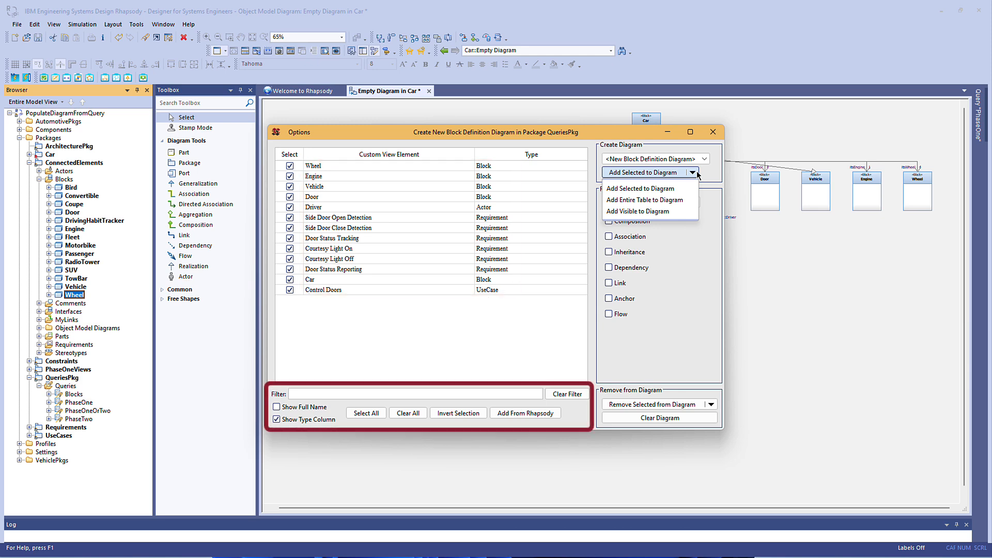
{"action": "left_click", "coordinate": [697, 174]}
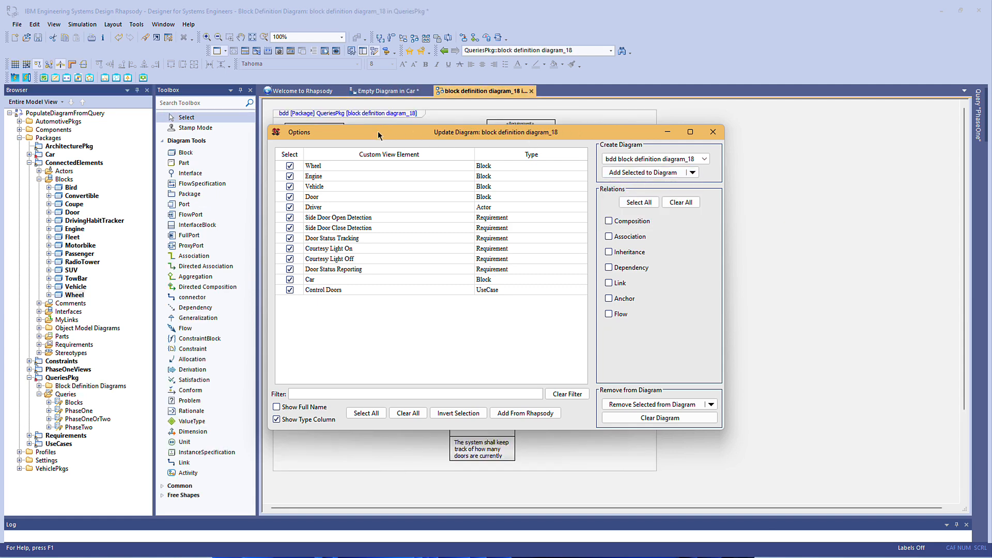
{"action": "left_click_drag", "start_coordinate": [377, 131], "coordinate": [654, 234]}
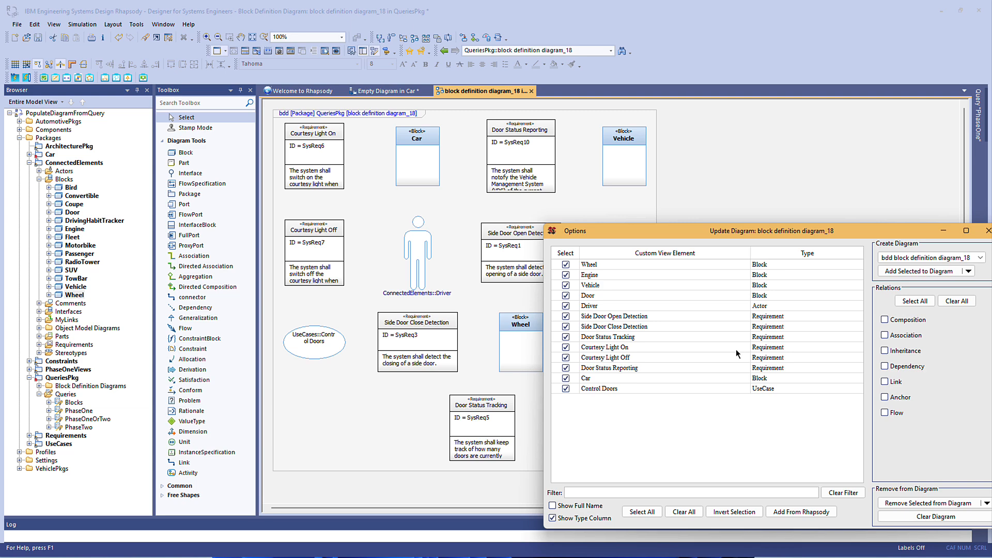
Filter the element list with ^R and remove the visible requirements from the block definition diagram.
{"action": "left_click", "coordinate": [988, 503]}
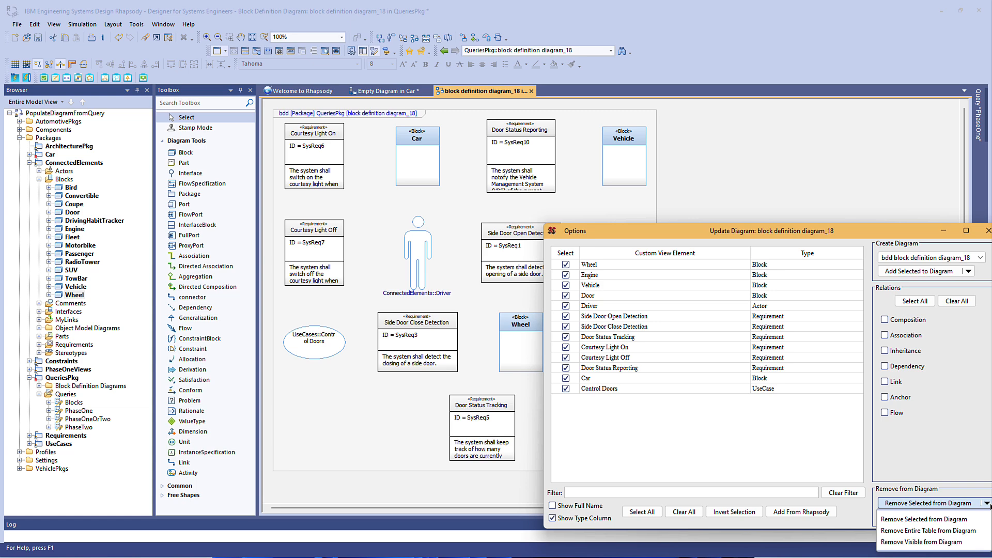
{"action": "left_click", "coordinate": [630, 492]}
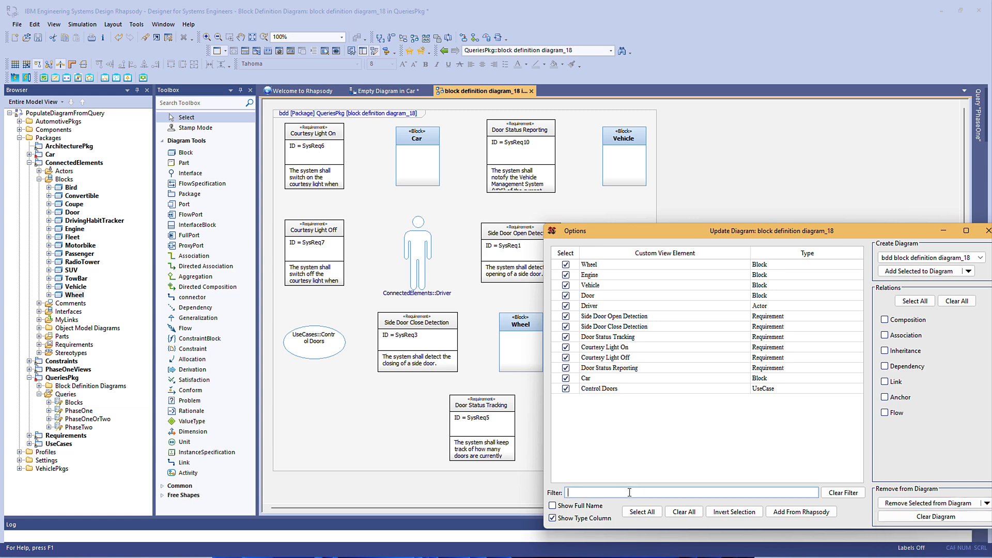
{"action": "type", "text": "^R"}
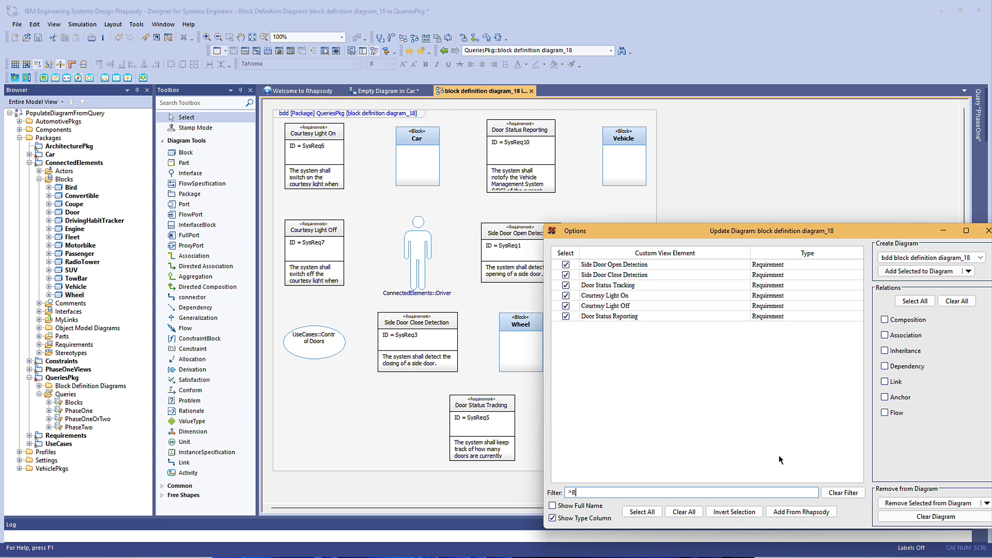
{"action": "left_click", "coordinate": [988, 503]}
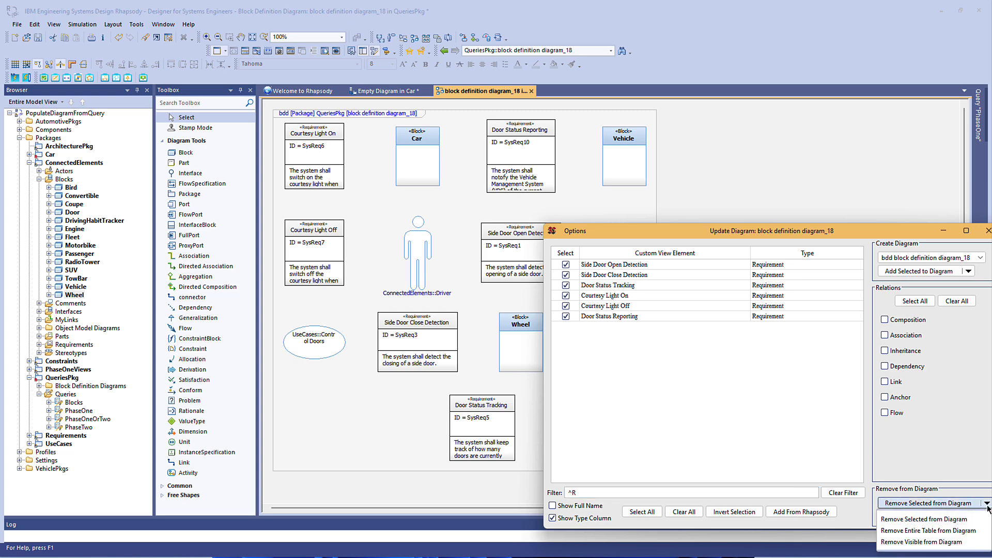
{"action": "left_click", "coordinate": [905, 542]}
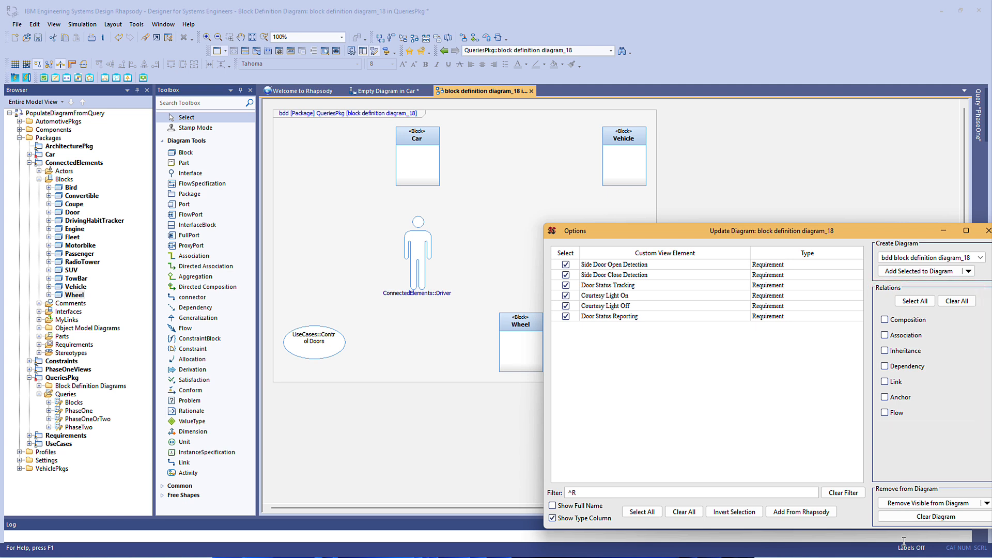
Clear the filter and add only Wheel, Engine and Car to the block definition diagram with their Association relations.
{"action": "left_click", "coordinate": [833, 493]}
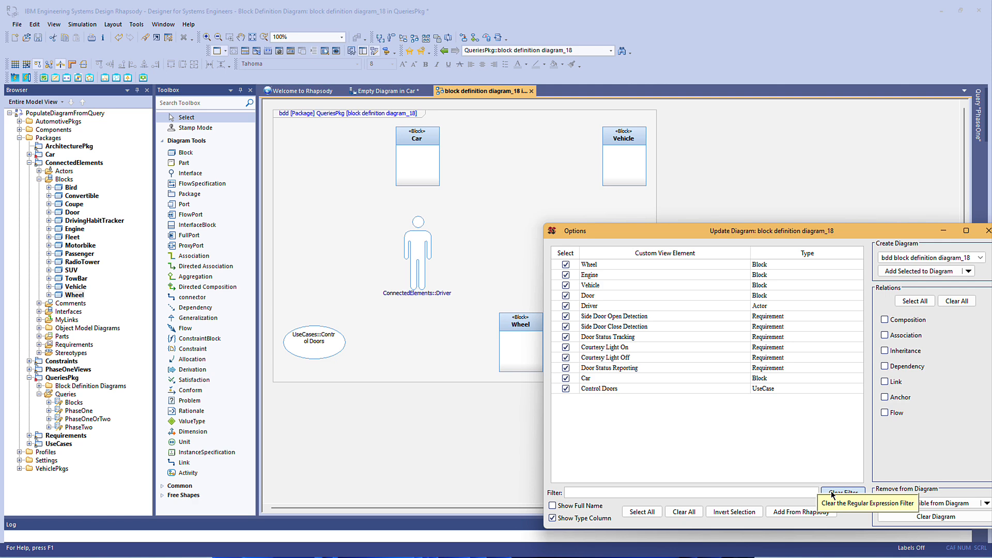
{"action": "left_click", "coordinate": [693, 514]}
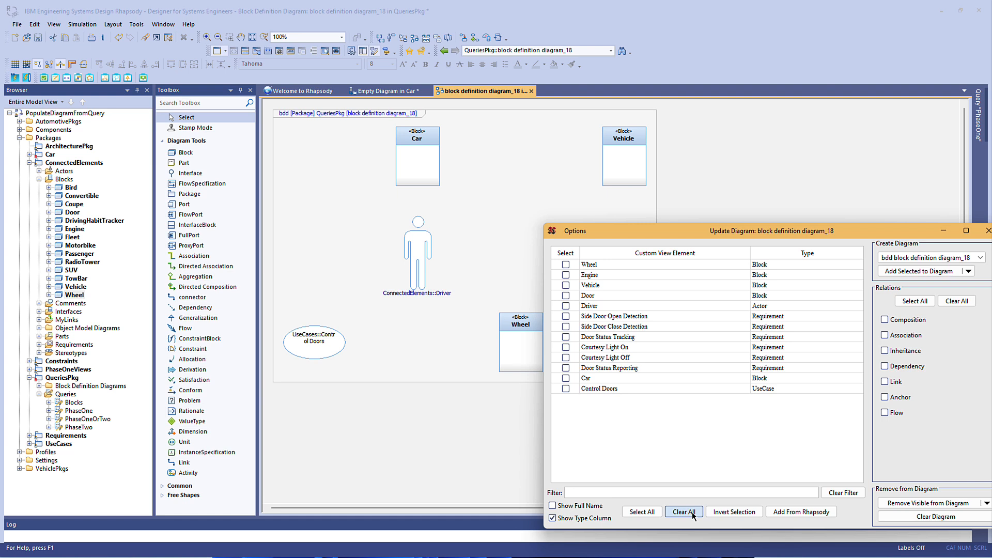
{"action": "left_click", "coordinate": [566, 265]}
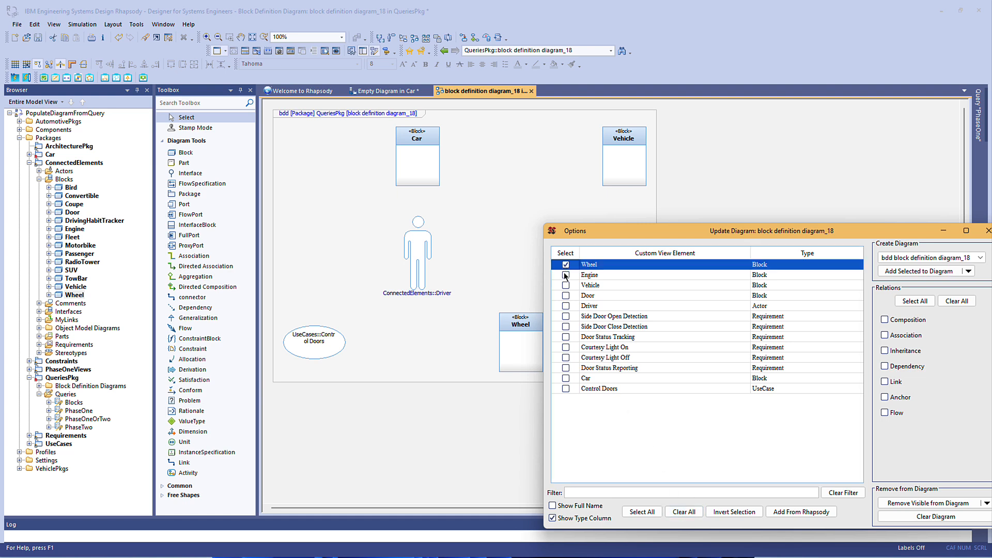
{"action": "left_click", "coordinate": [566, 275]}
{"action": "left_click", "coordinate": [566, 378]}
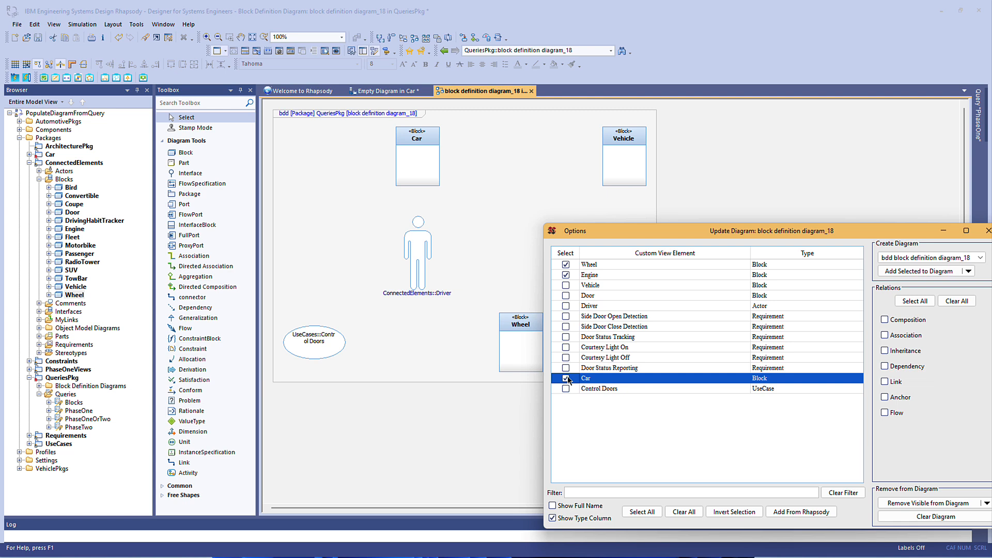
{"action": "left_click", "coordinate": [885, 335]}
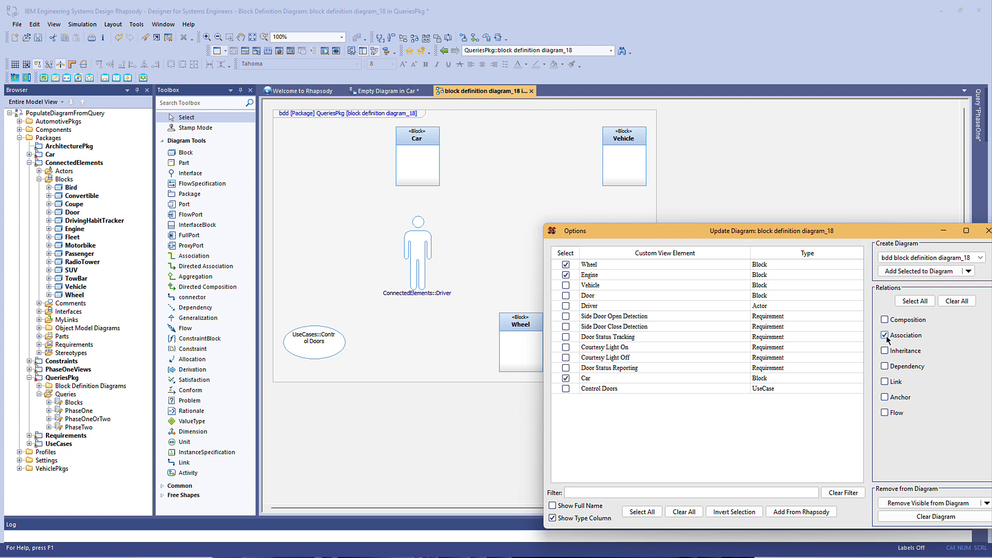
{"action": "left_click", "coordinate": [908, 273]}
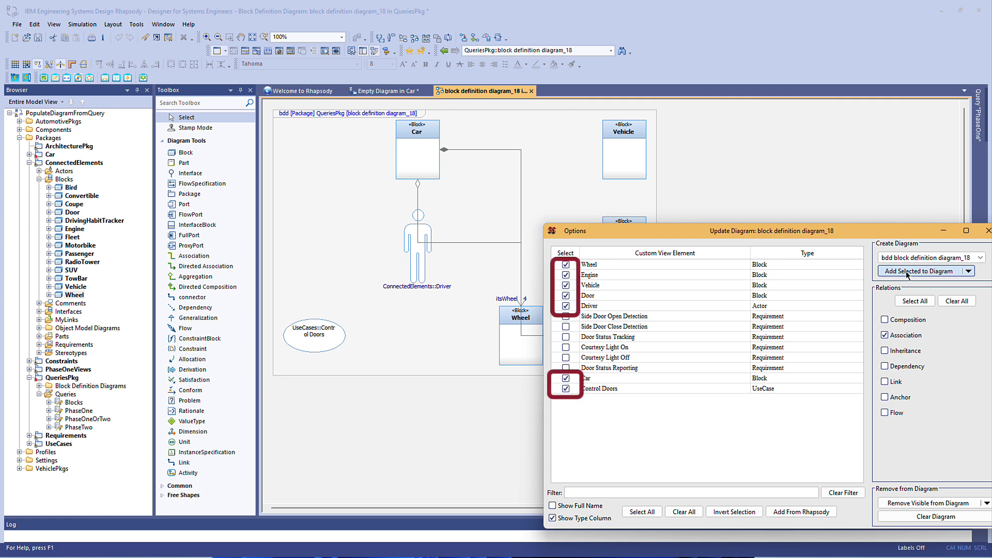
Create a new requirements diagram from the inverted element selection, covering only the requirements.
{"action": "left_click", "coordinate": [572, 231]}
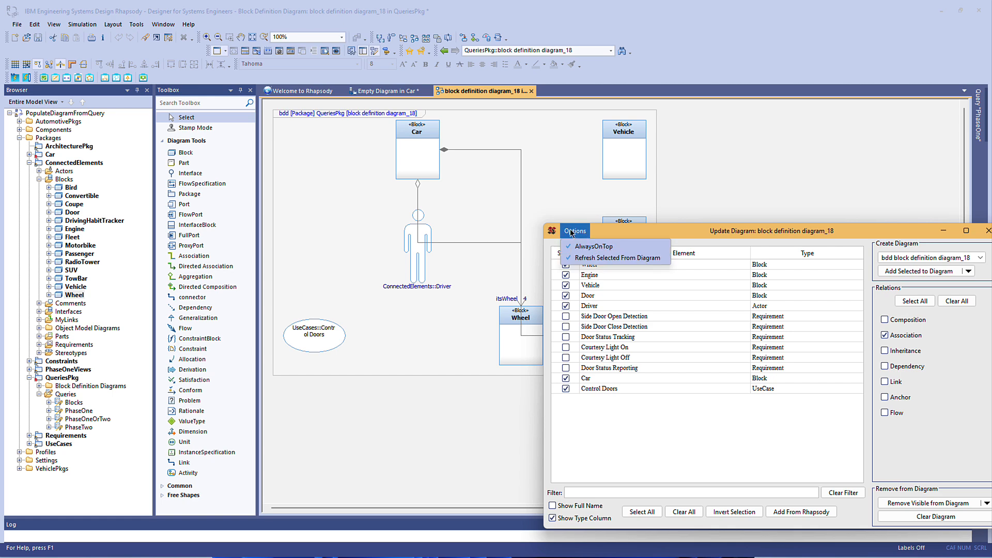
{"action": "left_click", "coordinate": [984, 260]}
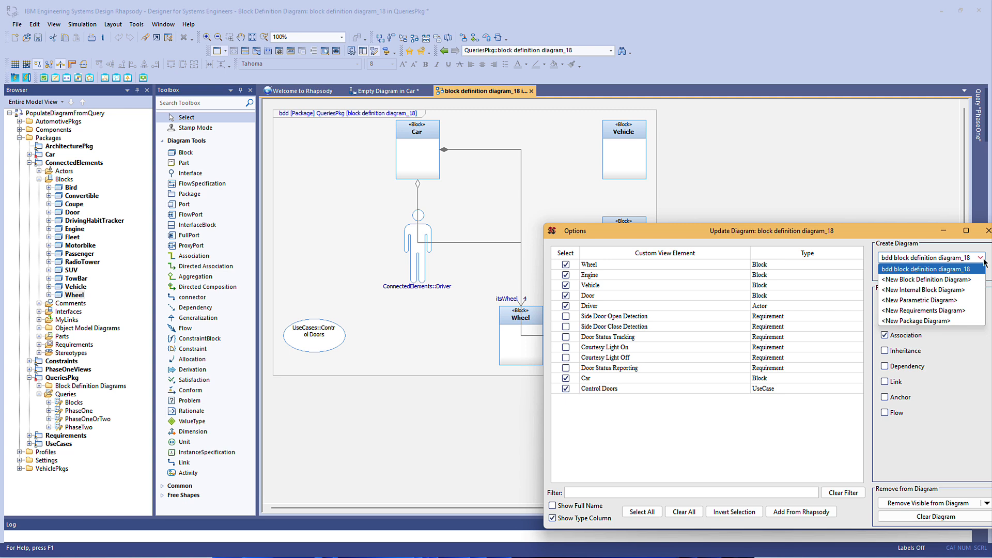
{"action": "left_click", "coordinate": [954, 310]}
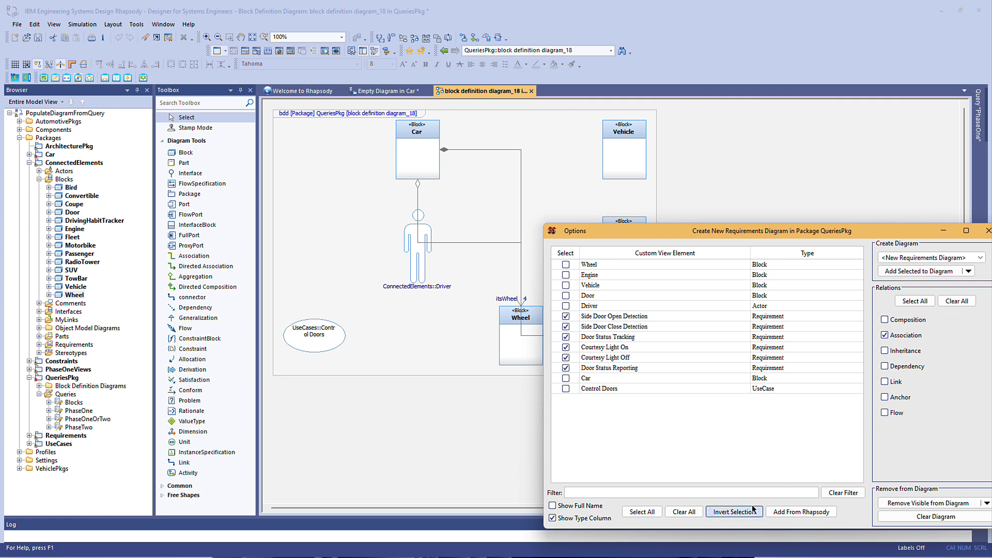
{"action": "left_click", "coordinate": [915, 275]}
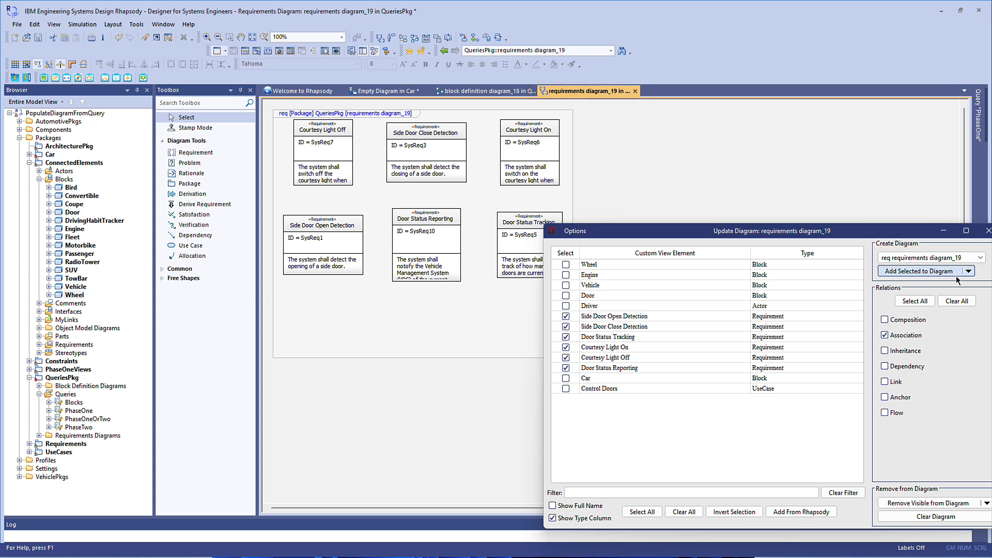
Switch the target diagram back to block definition diagram_18 and close the populate dialog.
{"action": "left_click", "coordinate": [980, 257]}
{"action": "left_click", "coordinate": [965, 280]}
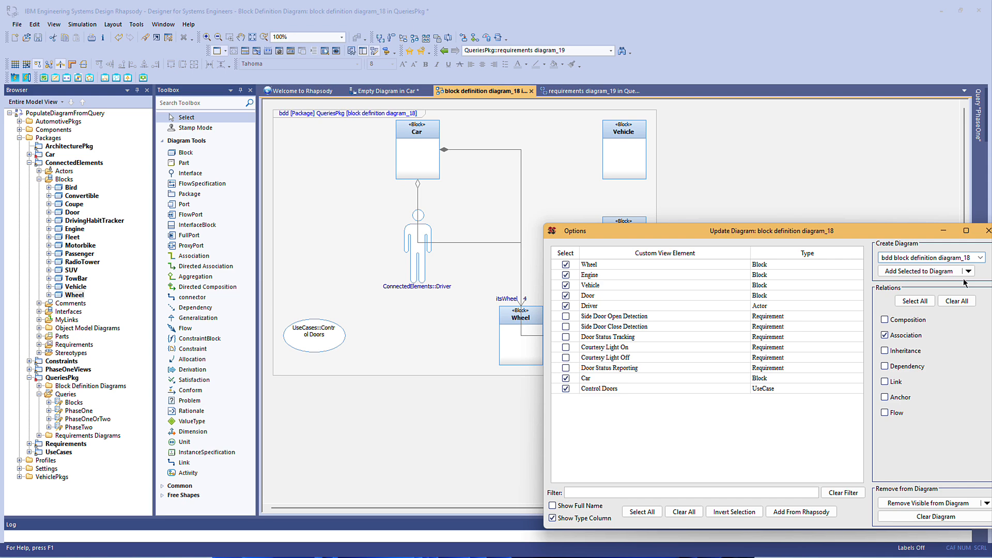
{"action": "left_click", "coordinate": [988, 231]}
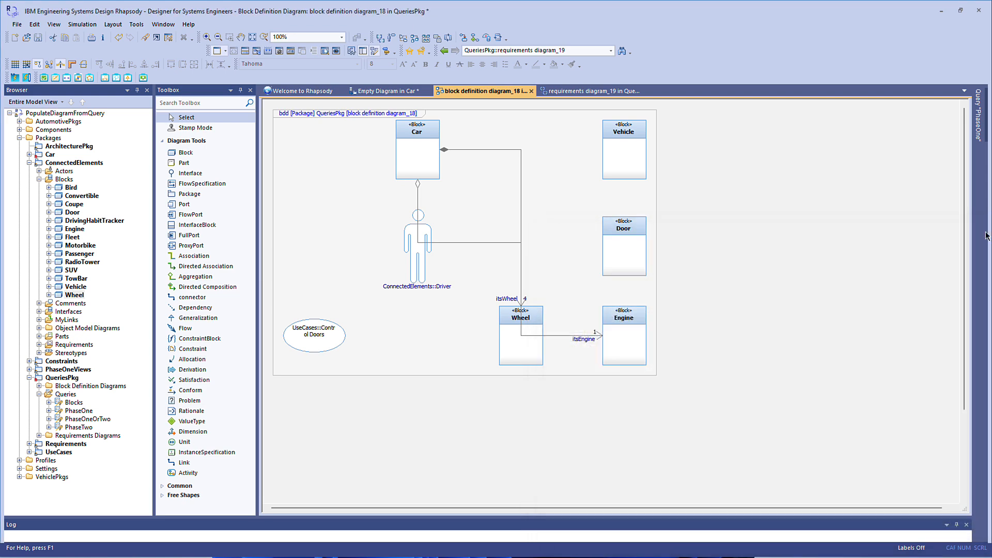
Review the target diagrams offered for populating from the PhaseOne query in the browser and close the dialog.
{"action": "right_click", "coordinate": [77, 411]}
{"action": "mouse_move", "coordinate": [149, 407]}
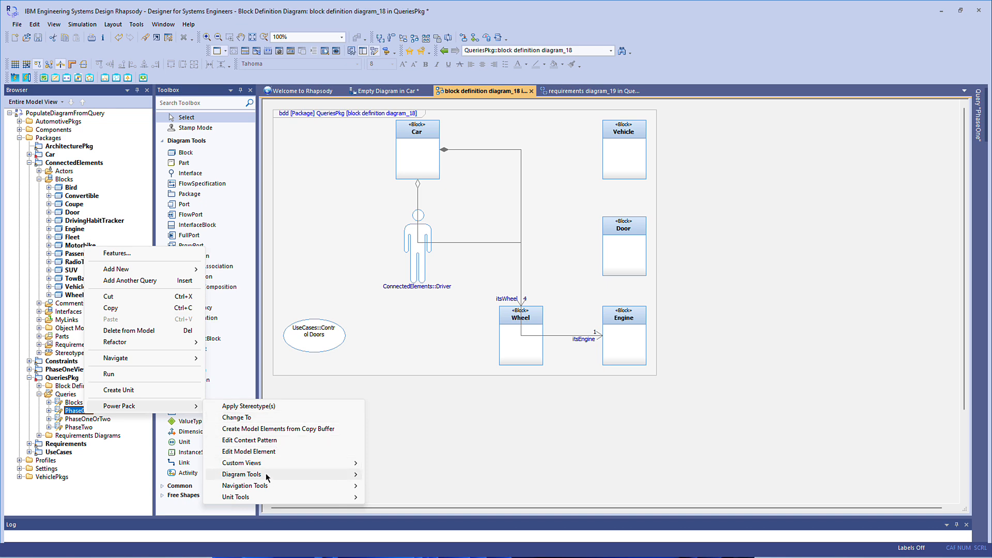
{"action": "left_click", "coordinate": [384, 475]}
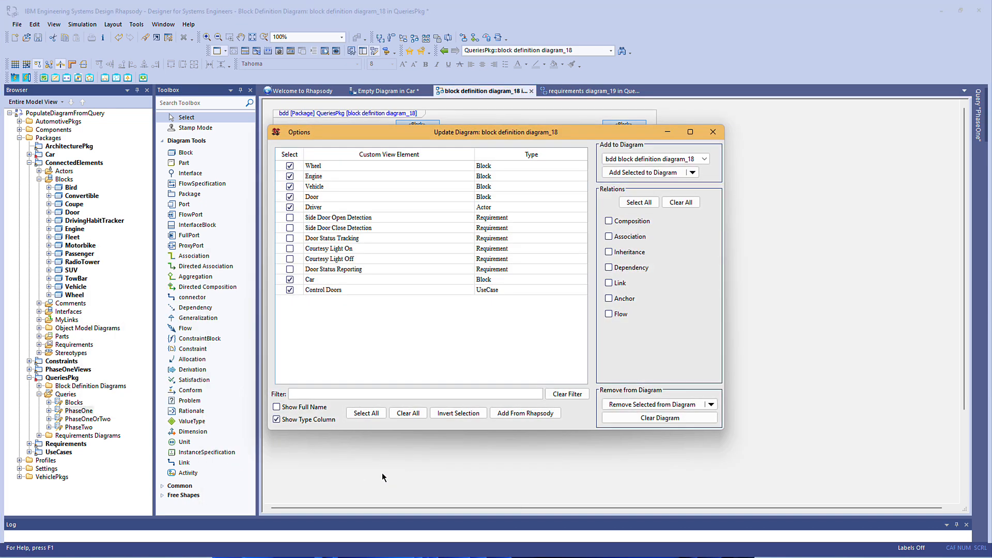
{"action": "left_click", "coordinate": [704, 159]}
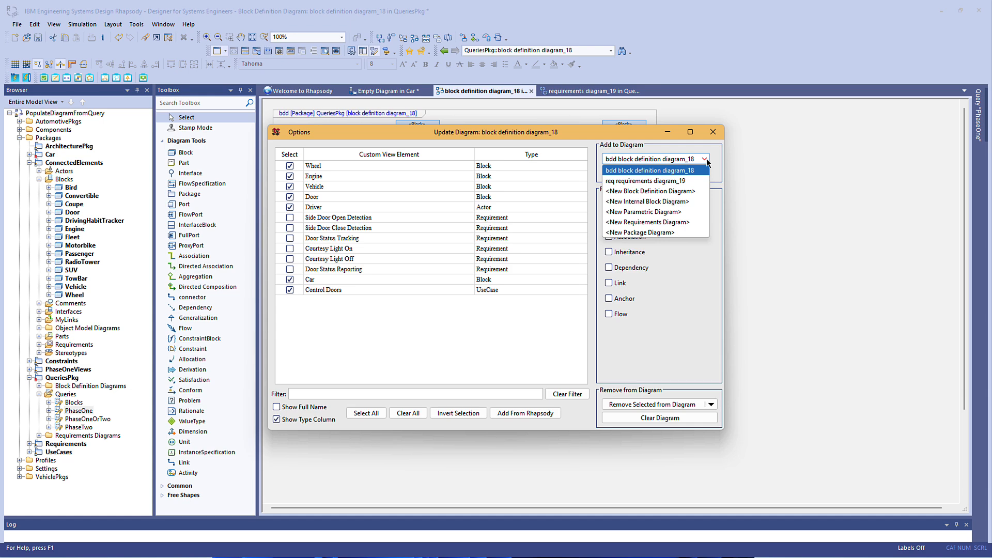
{"action": "left_click", "coordinate": [706, 160]}
{"action": "left_click", "coordinate": [713, 132]}
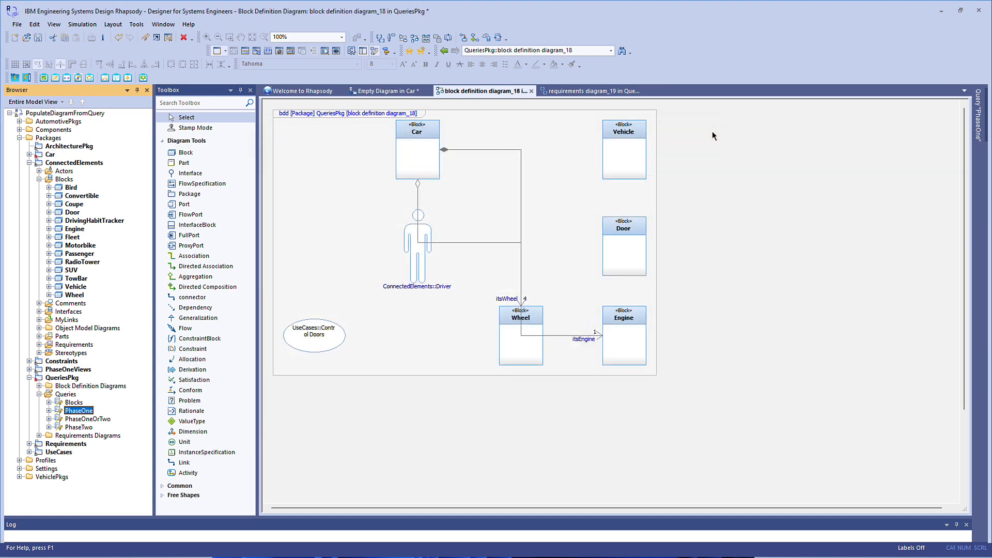
Open the Populate Diagram from Query options directly from block definition diagram_18.
{"action": "right_click", "coordinate": [544, 170]}
{"action": "mouse_move", "coordinate": [617, 440]}
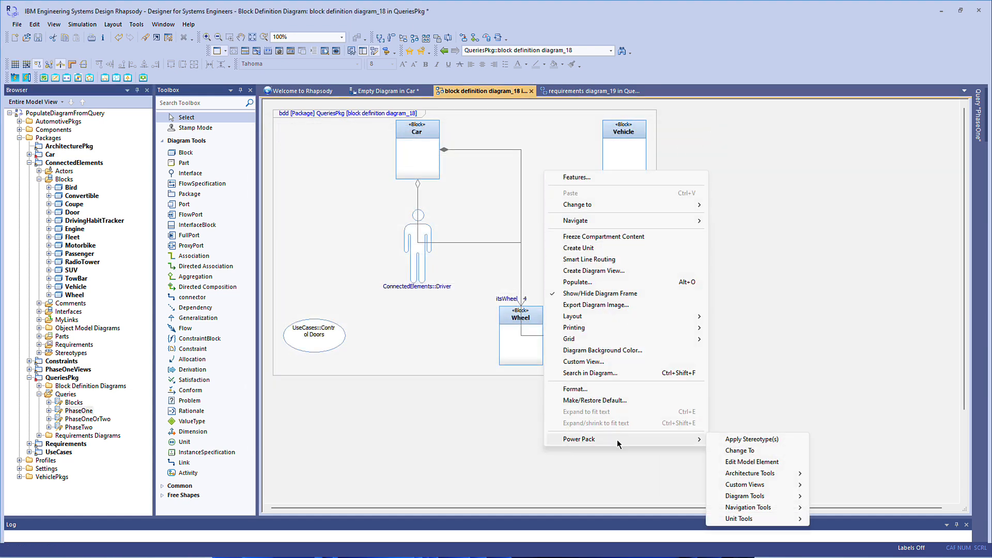
{"action": "mouse_move", "coordinate": [770, 497]}
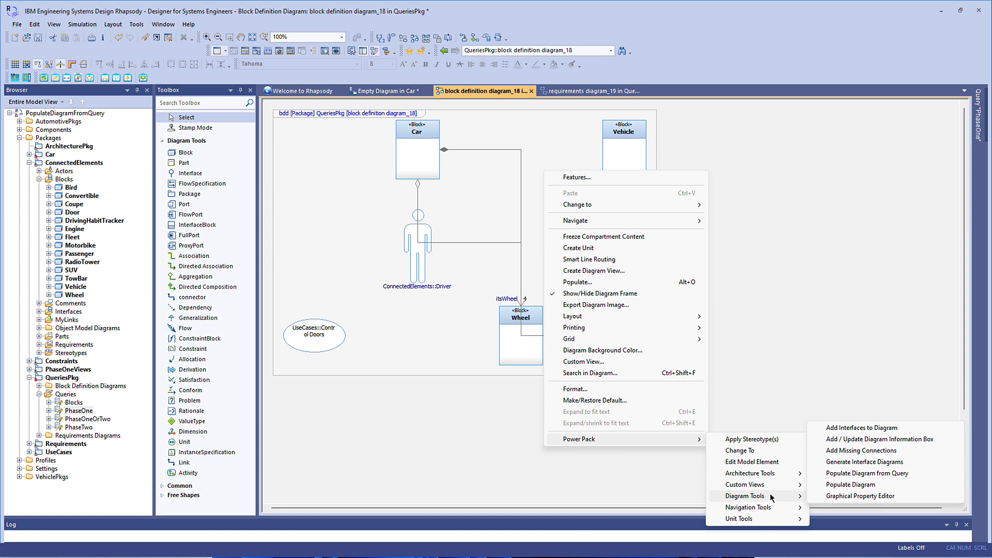
{"action": "left_click", "coordinate": [825, 474]}
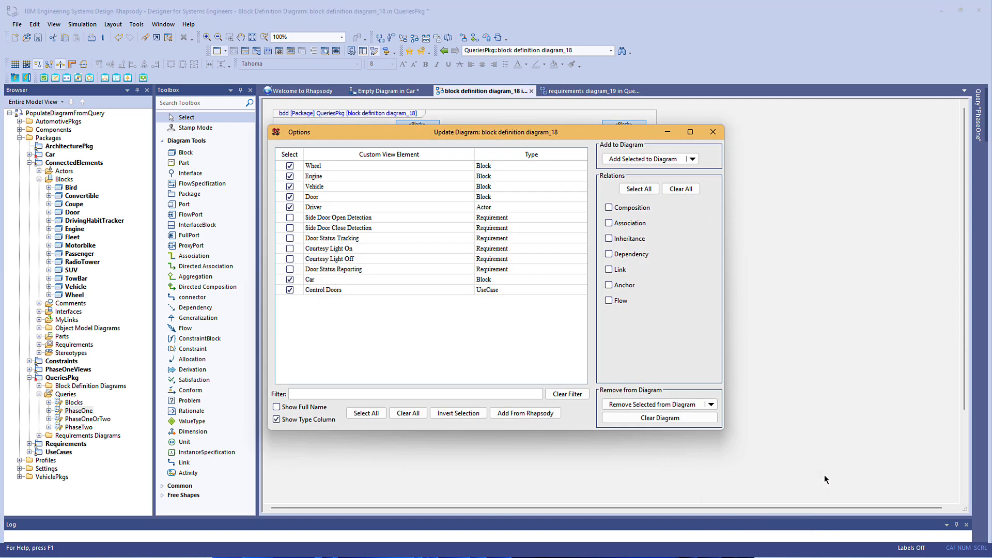